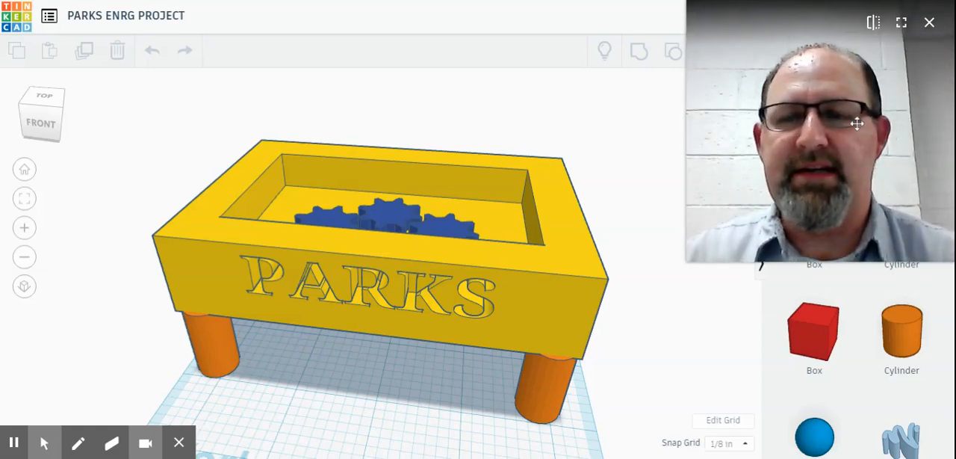
# Step: Examine the yellow box on its orange legs, with its front lettering and recessed top, from the front and from above
pyautogui.scroll(-1, 488, 322)
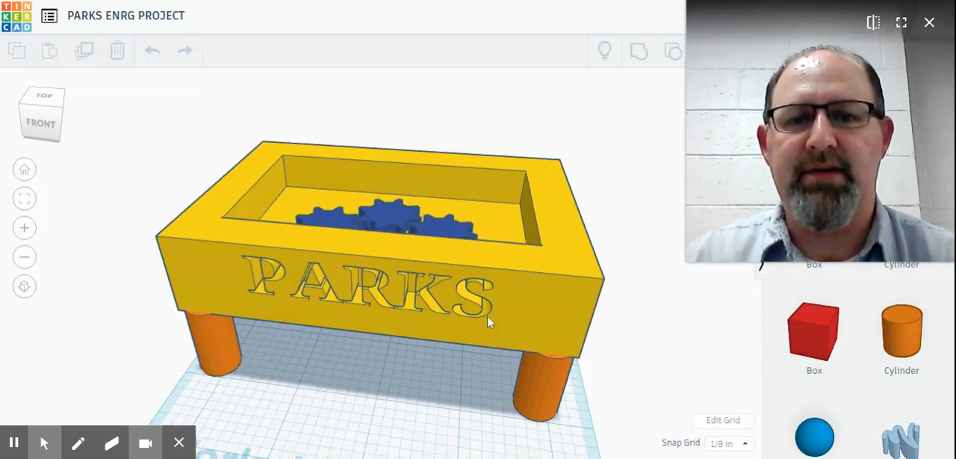
pyautogui.scroll(-5, 488, 322)
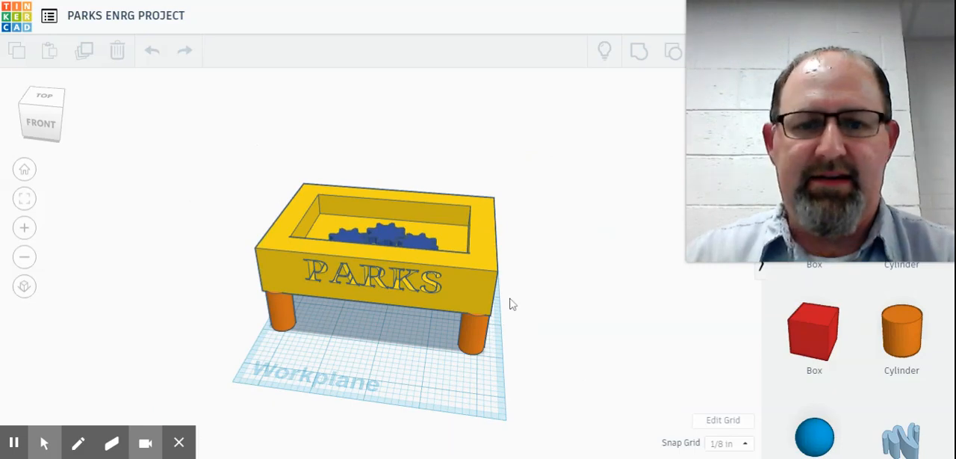
pyautogui.moveTo(513, 304); pyautogui.dragTo(535, 314, button='right')
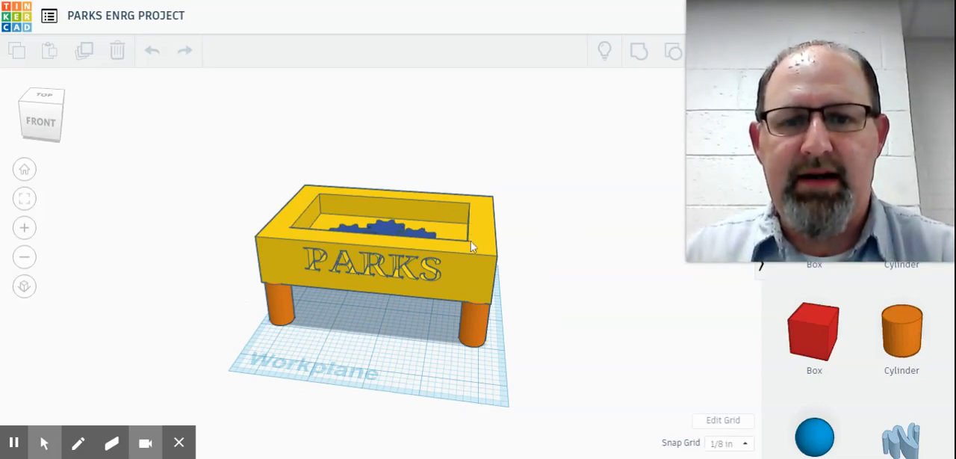
pyautogui.click(429, 220)
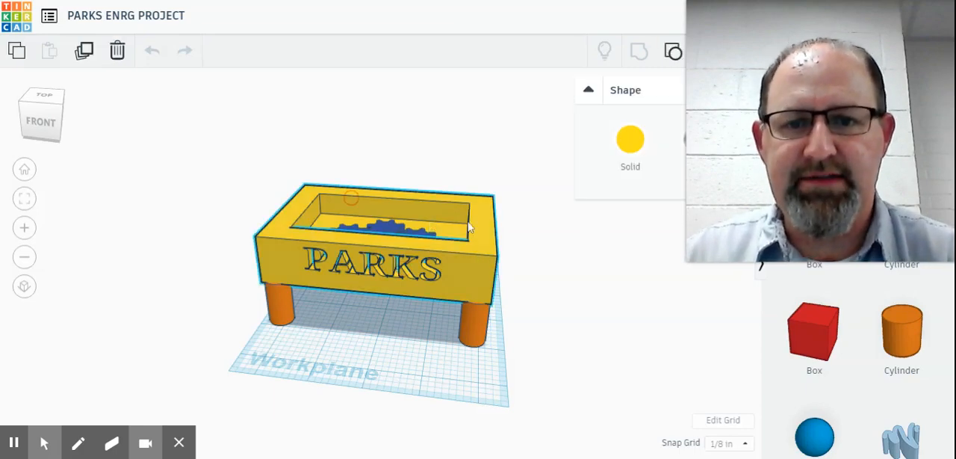
pyautogui.moveTo(502, 307); pyautogui.dragTo(509, 329, button='right')
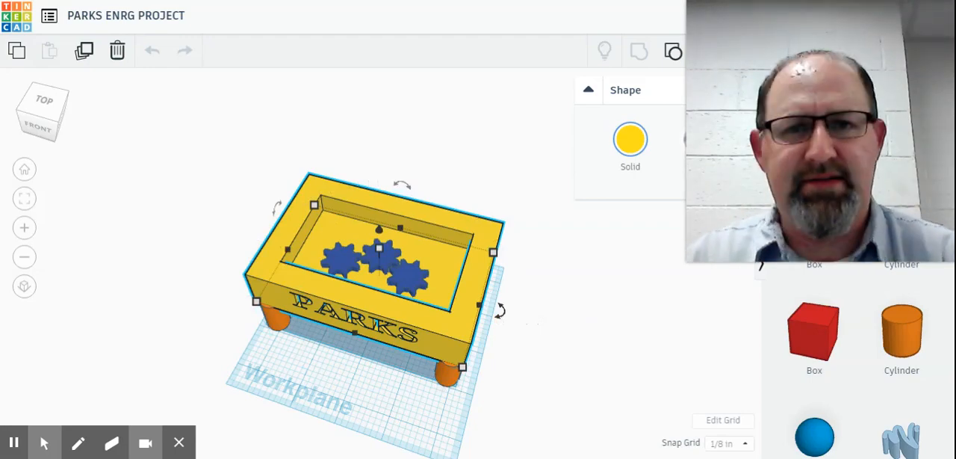
pyautogui.scroll(3, 505, 306)
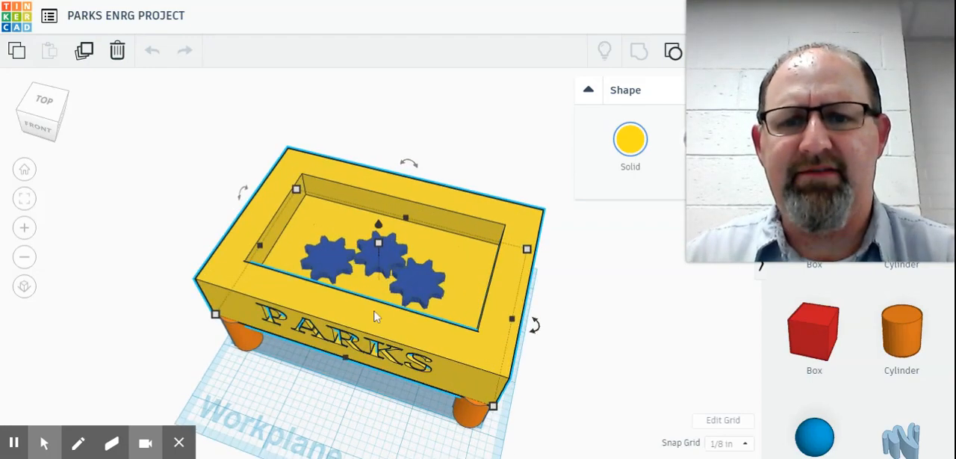
pyautogui.scroll(3, 568, 282)
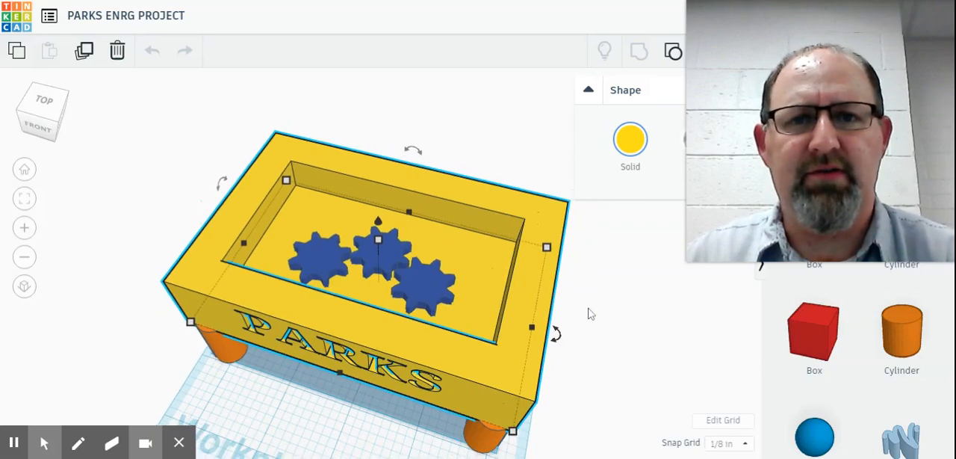
pyautogui.scroll(-2, 589, 314)
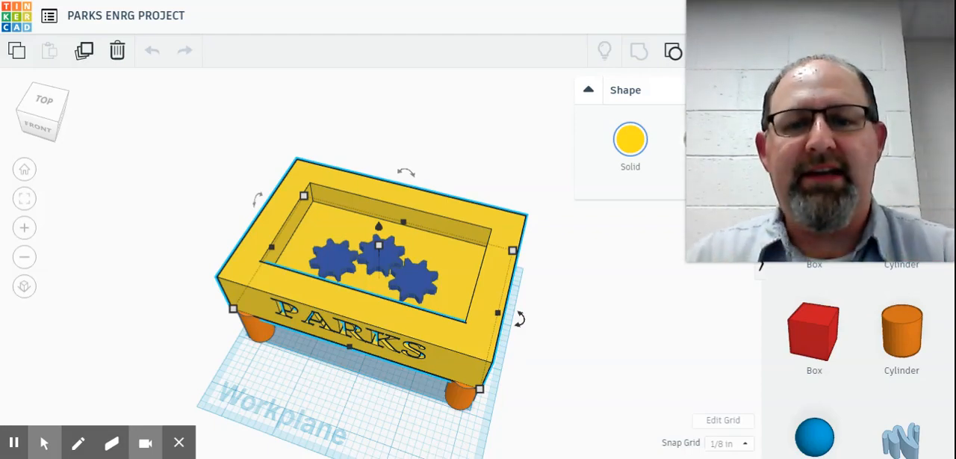
# Step: Examine the three blue gears in the box's recess up close from above
pyautogui.click(369, 250)
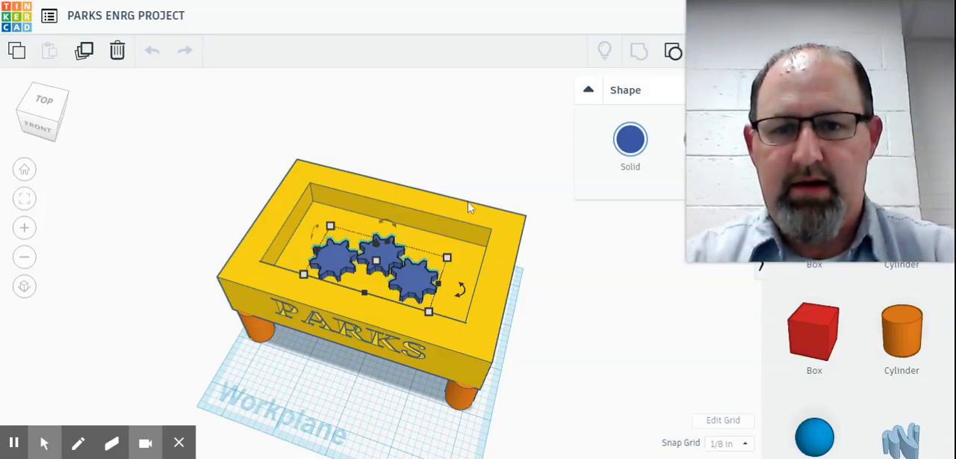
pyautogui.scroll(3, 376, 277)
pyautogui.scroll(2, 376, 276)
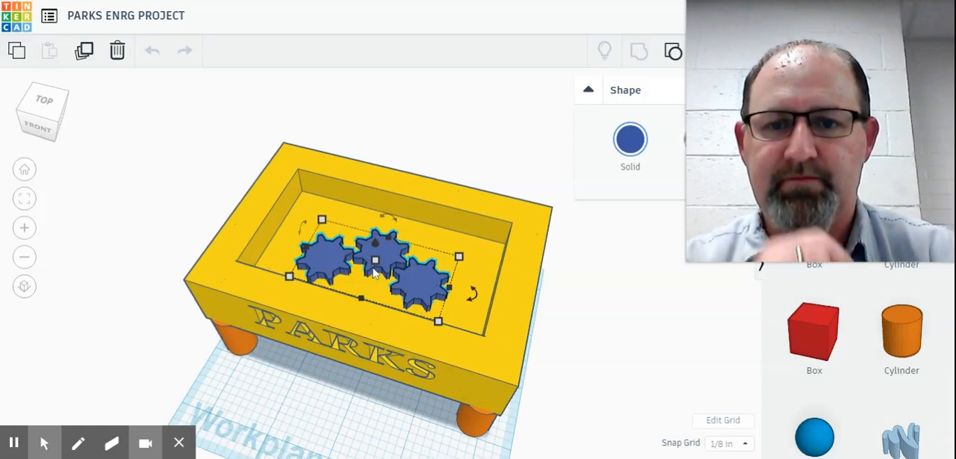
pyautogui.scroll(3, 459, 314)
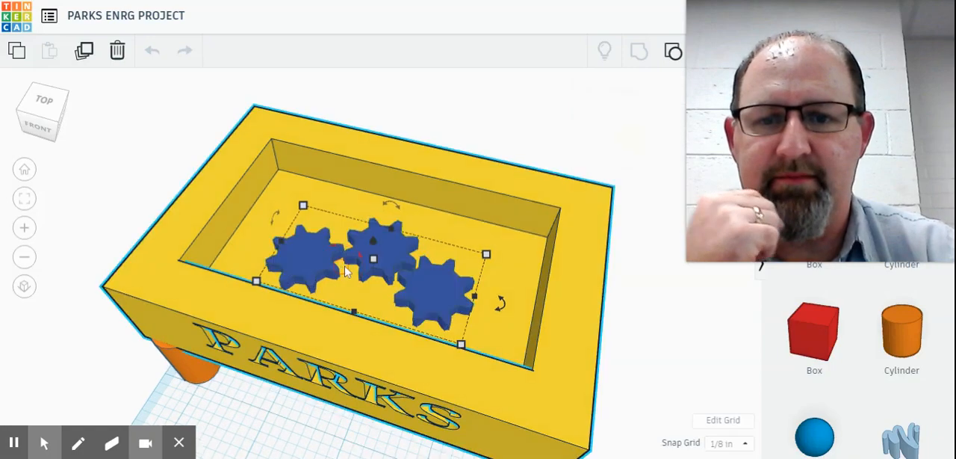
pyautogui.click(342, 275)
pyautogui.scroll(8, 378, 272)
pyautogui.scroll(3, 382, 271)
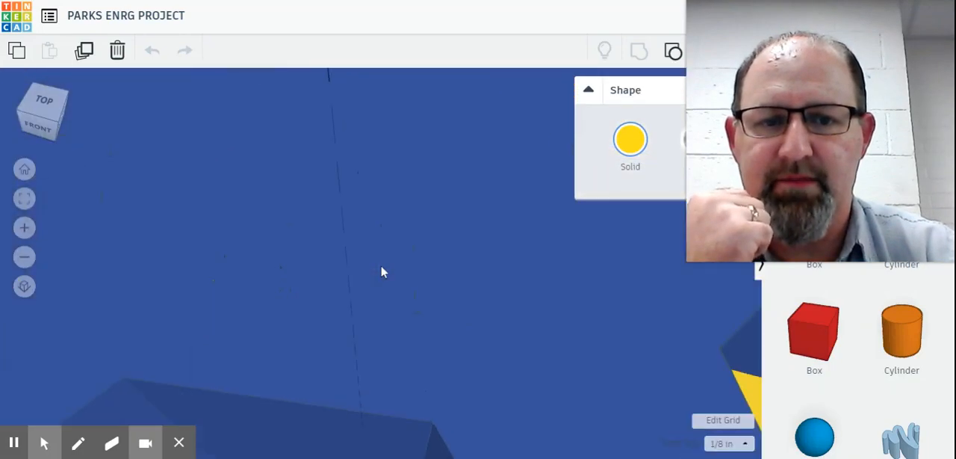
pyautogui.scroll(-4, 381, 271)
pyautogui.scroll(-3, 382, 278)
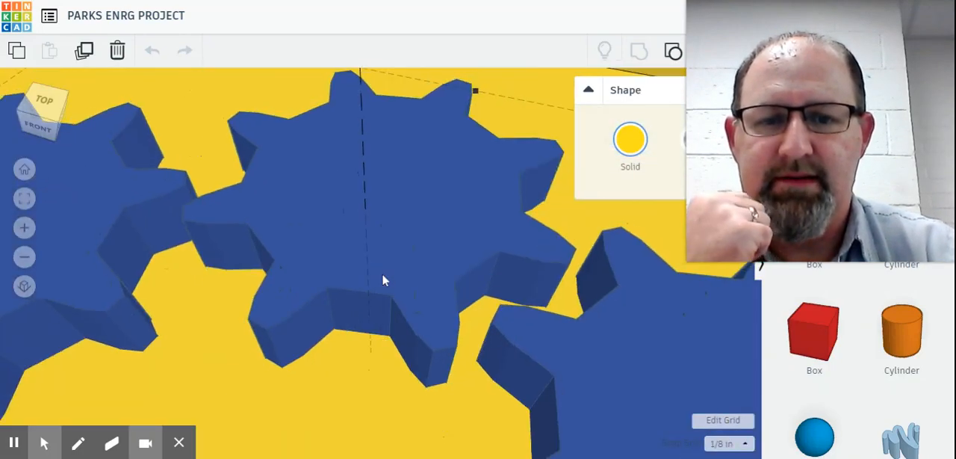
pyautogui.scroll(-3, 382, 278)
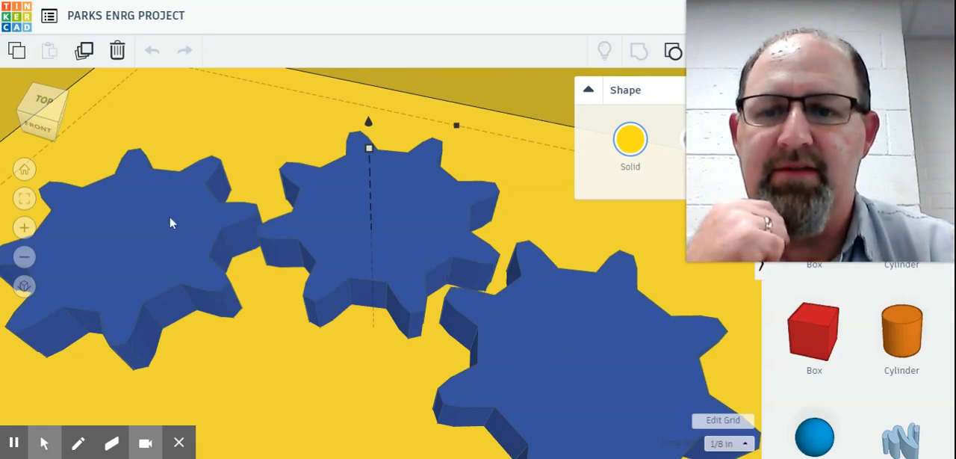
# Step: Examine how the teeth of the middle gear fit between those of its neighbours from nearly straight above
pyautogui.scroll(2, 194, 247)
pyautogui.scroll(2, 260, 275)
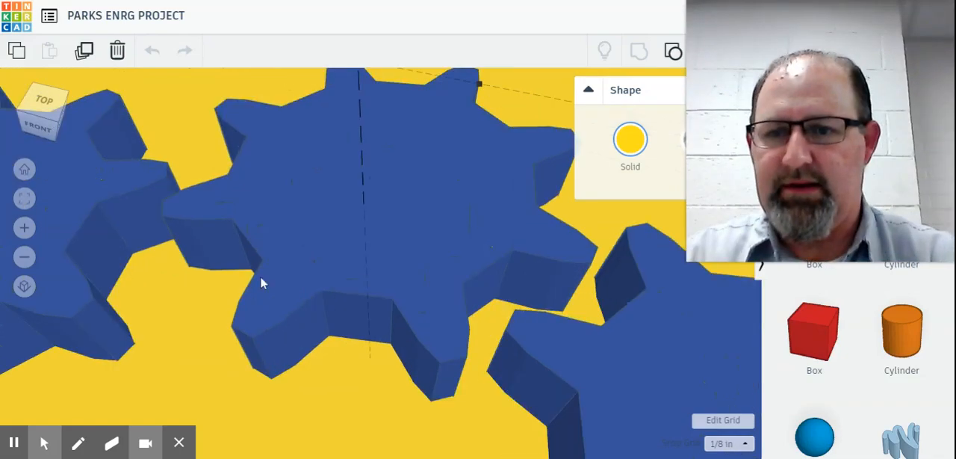
pyautogui.moveTo(259, 276); pyautogui.dragTo(236, 359, button='right')
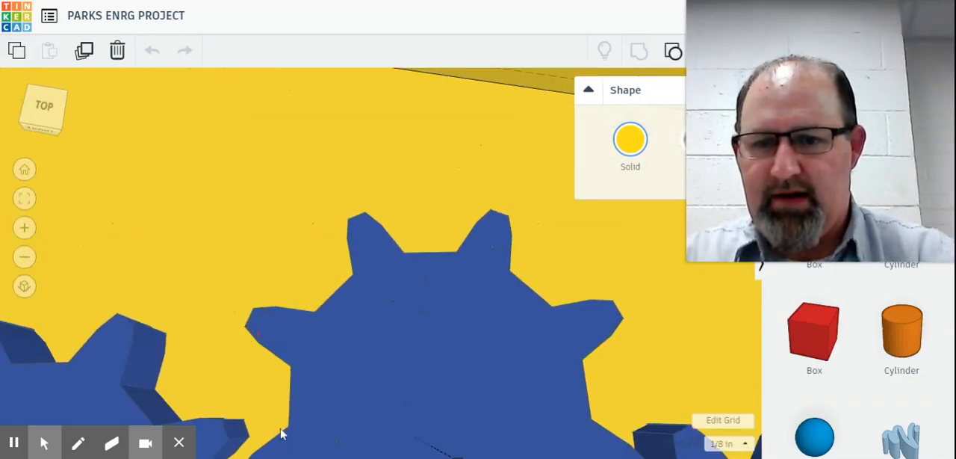
pyautogui.moveTo(280, 429); pyautogui.dragTo(389, 424, button='right')
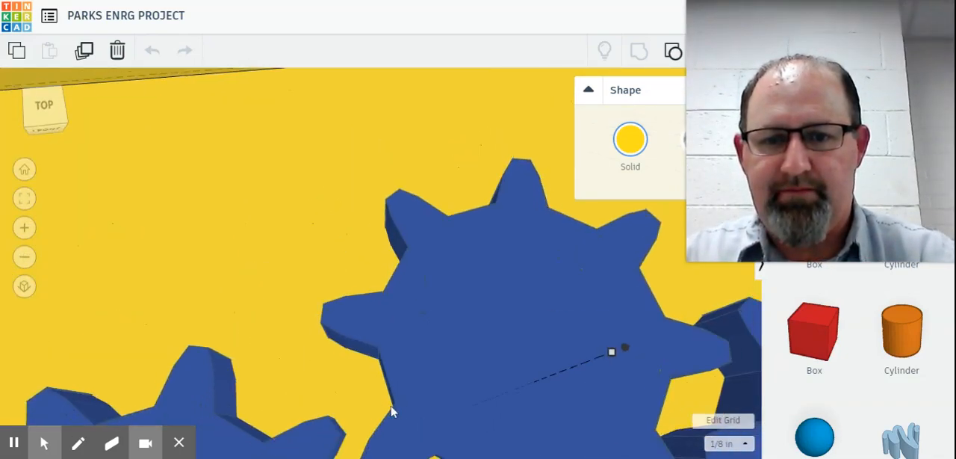
pyautogui.scroll(-3, 390, 418)
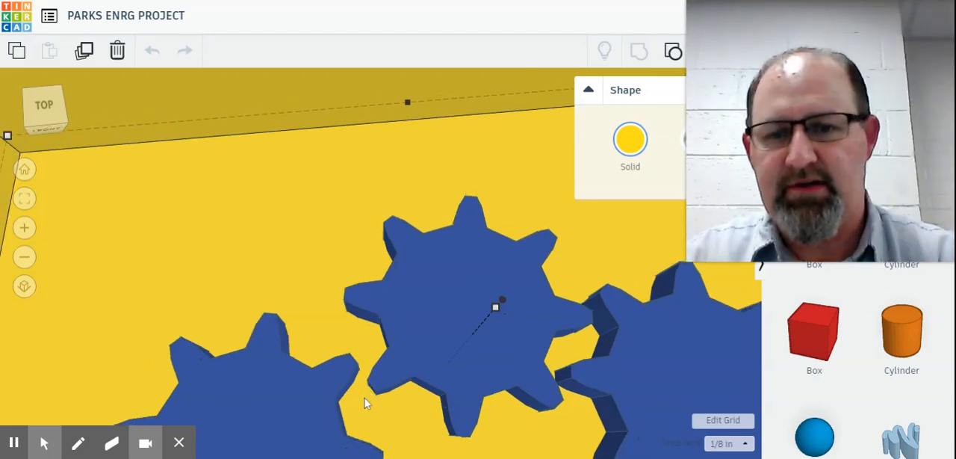
pyautogui.scroll(2, 366, 396)
pyautogui.moveTo(397, 349); pyautogui.dragTo(426, 288, button='middle')
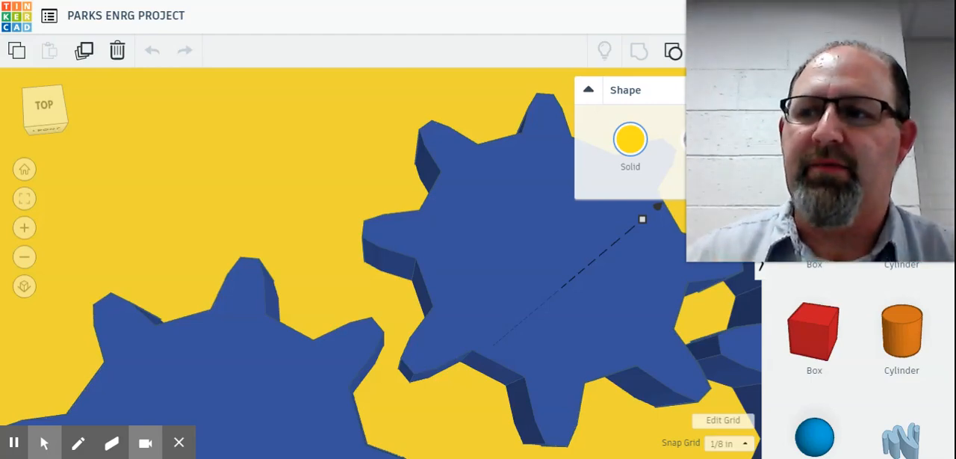
pyautogui.scroll(-4, 440, 302)
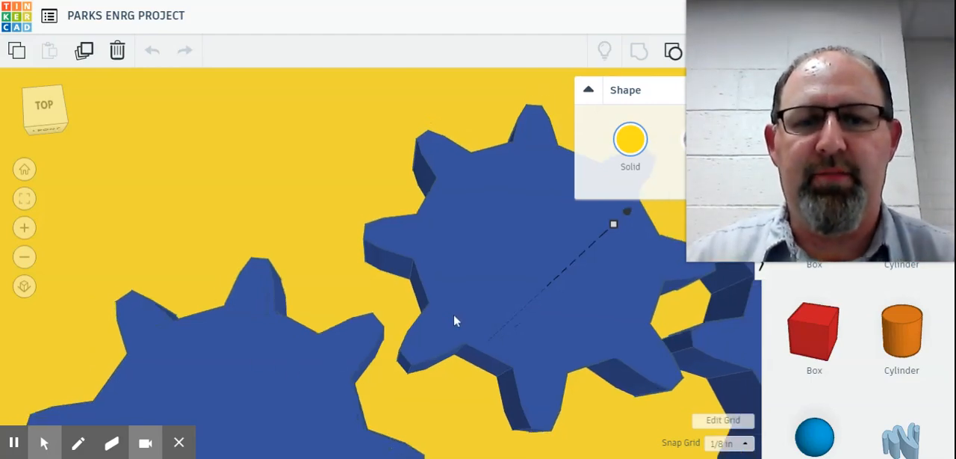
pyautogui.scroll(-5, 455, 319)
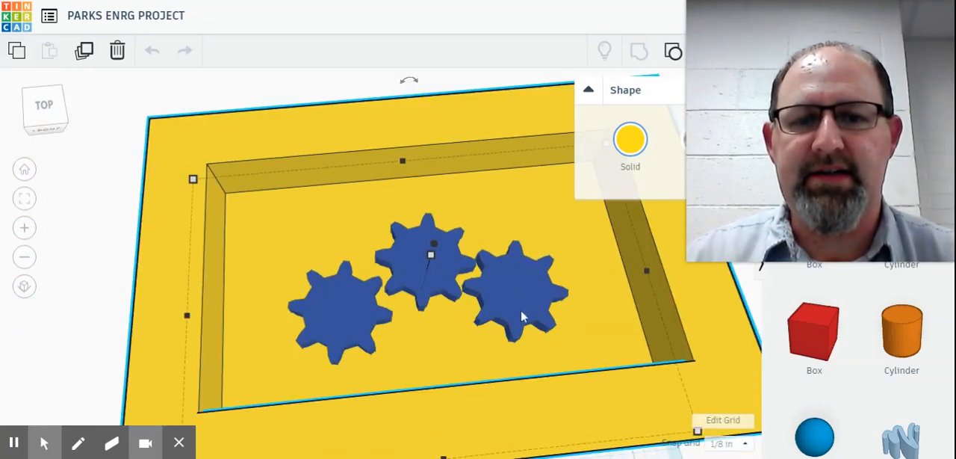
# Step: Select the blue gear group and view it together with the front of the box
pyautogui.click(496, 269)
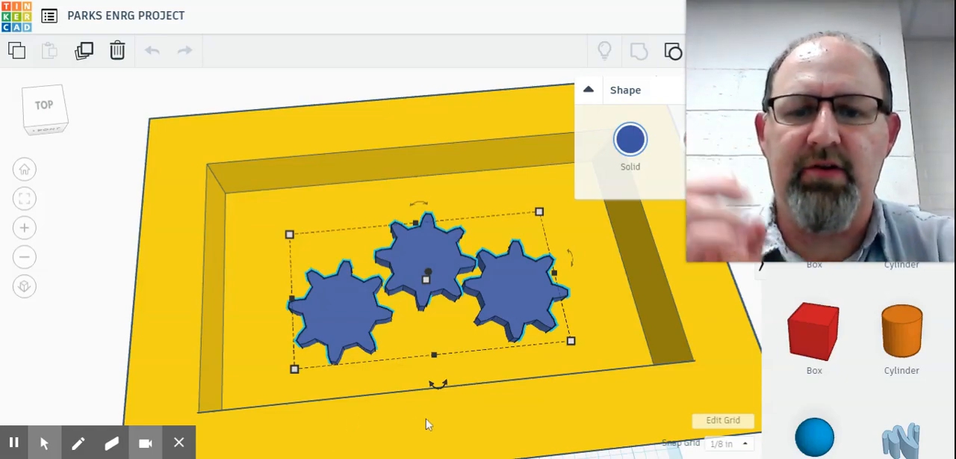
pyautogui.moveTo(448, 342); pyautogui.dragTo(445, 325, button='middle')
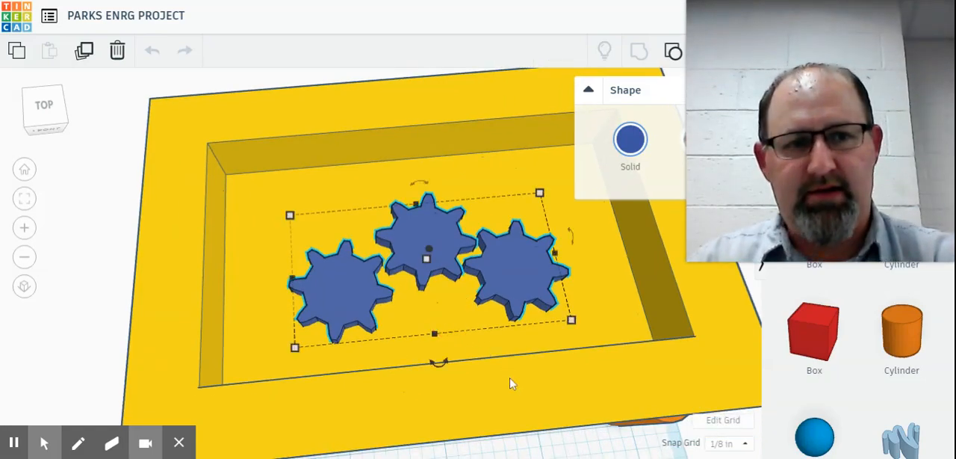
pyautogui.moveTo(513, 398); pyautogui.dragTo(500, 341, button='right')
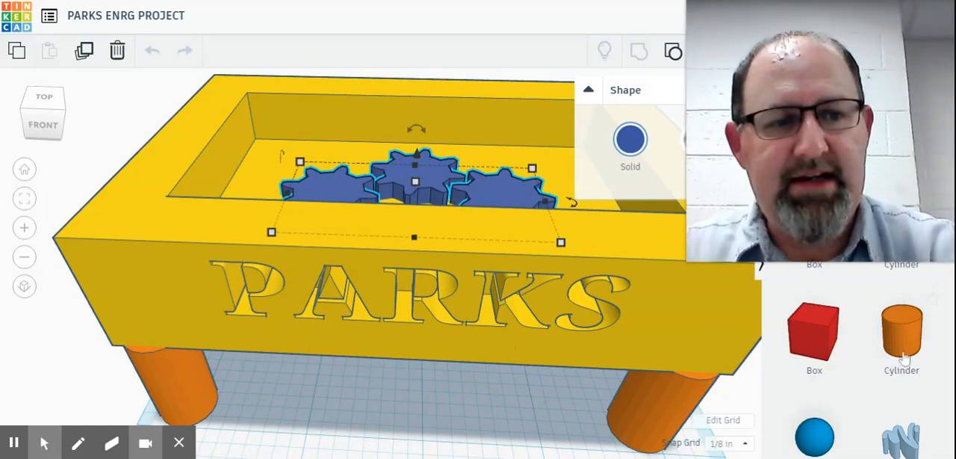
# Step: Look through the Basic Shapes library for available parts
pyautogui.scroll(-2, 886, 361)
pyautogui.scroll(1, 891, 364)
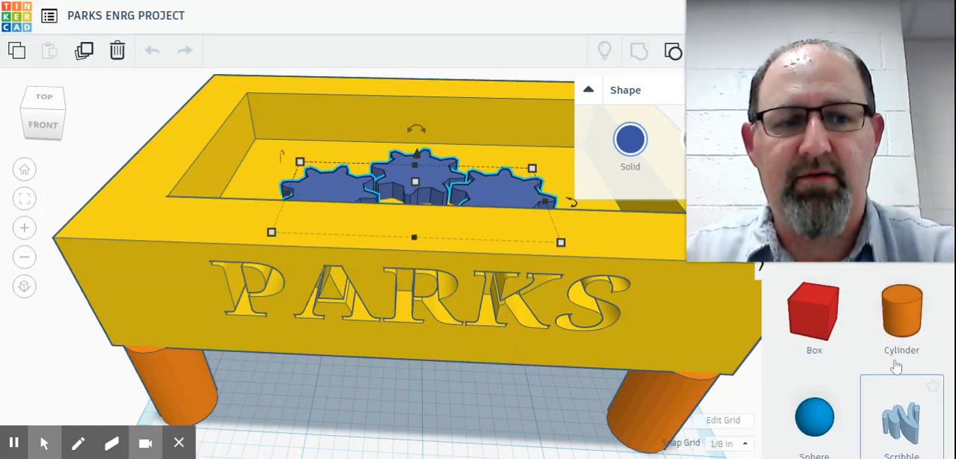
pyautogui.scroll(-2, 899, 369)
pyautogui.scroll(-5, 904, 368)
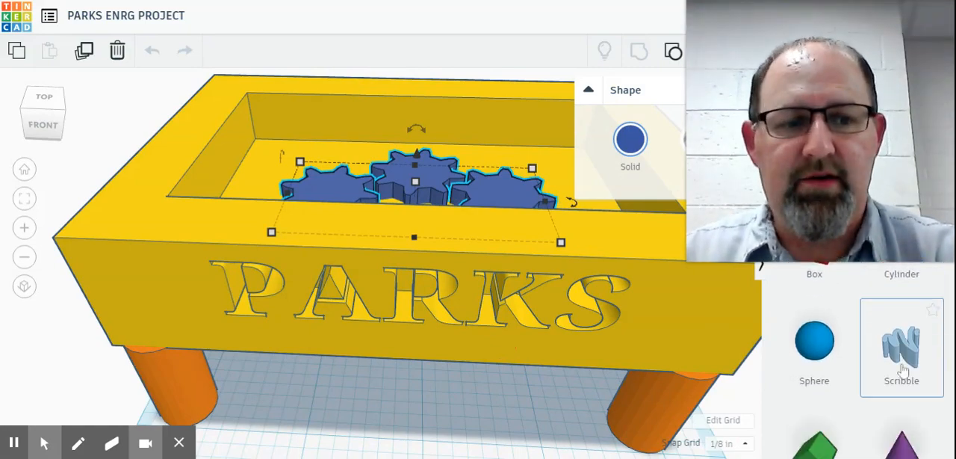
pyautogui.scroll(-6, 900, 379)
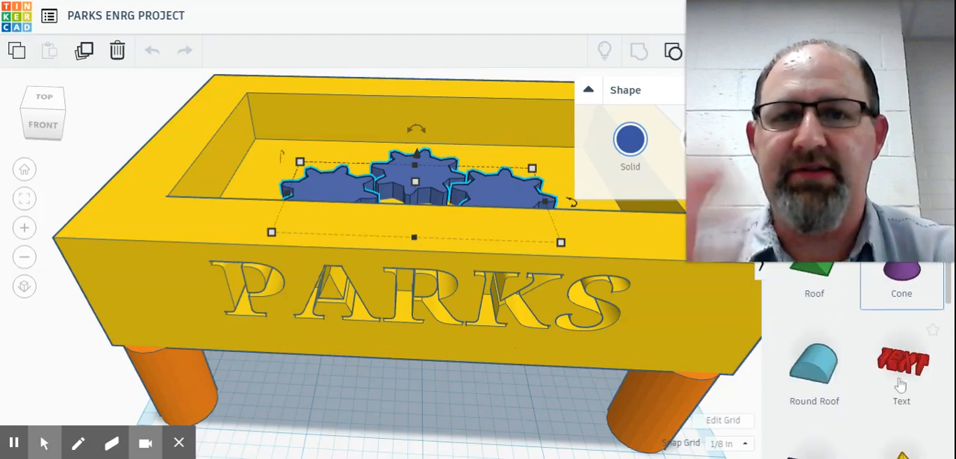
pyautogui.scroll(-2, 901, 380)
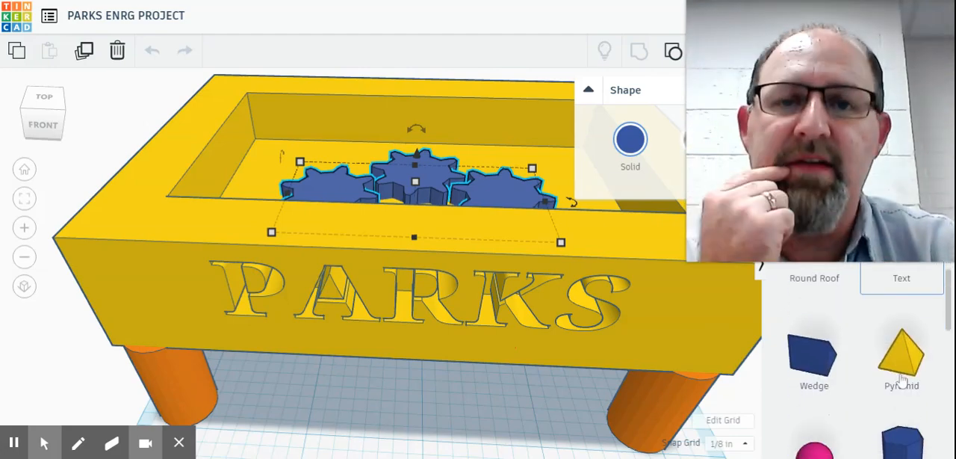
pyautogui.scroll(3, 916, 365)
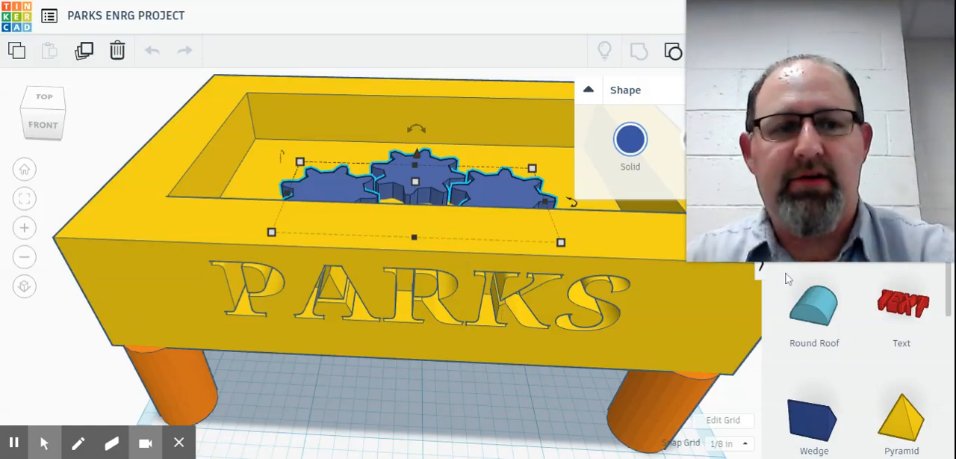
# Step: Add a Vertical Socket from the Connectors library to the workplane beneath the box, beside the front orange leg
pyautogui.moveTo(848, 16)
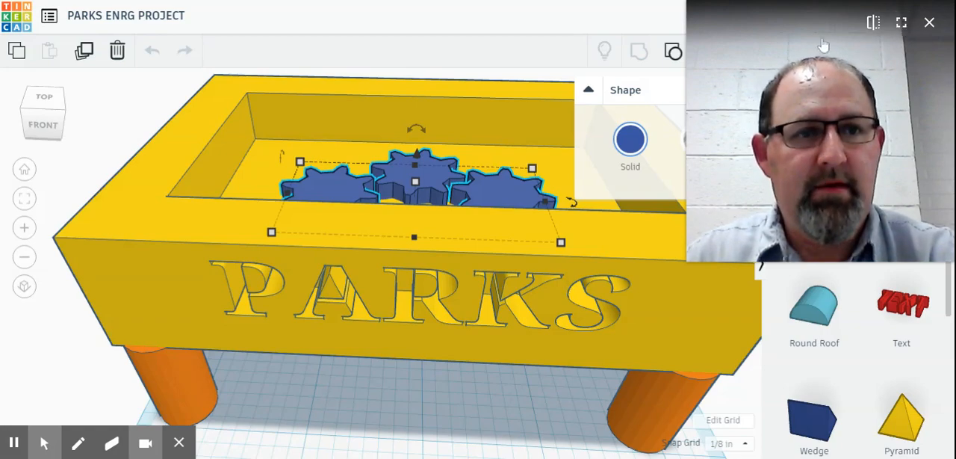
pyautogui.moveTo(812, 110); pyautogui.dragTo(93, 322)
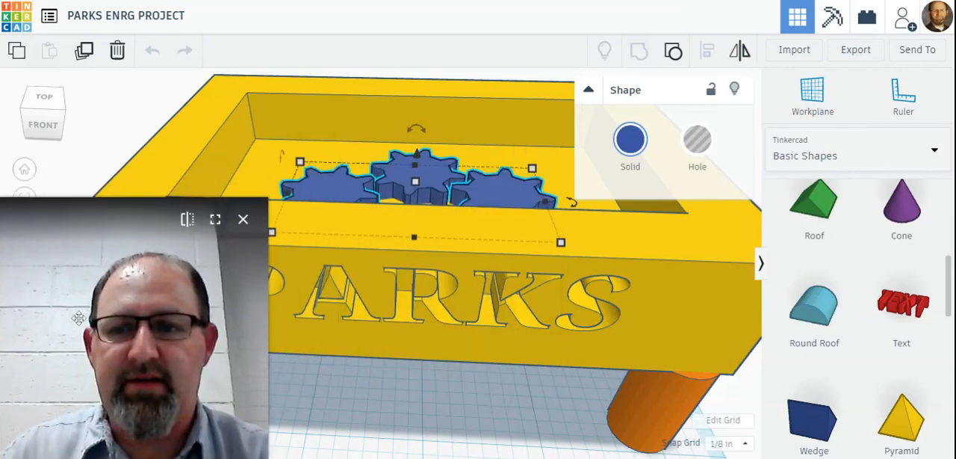
pyautogui.click(930, 152)
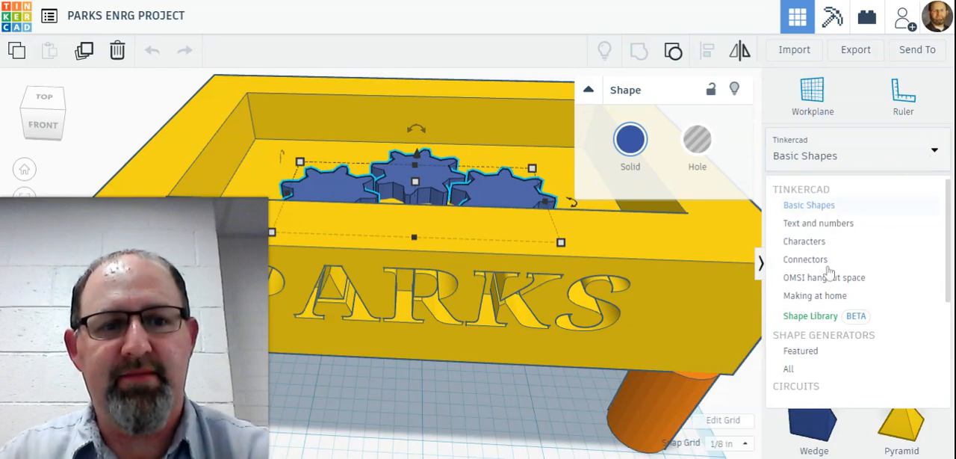
pyautogui.click(809, 261)
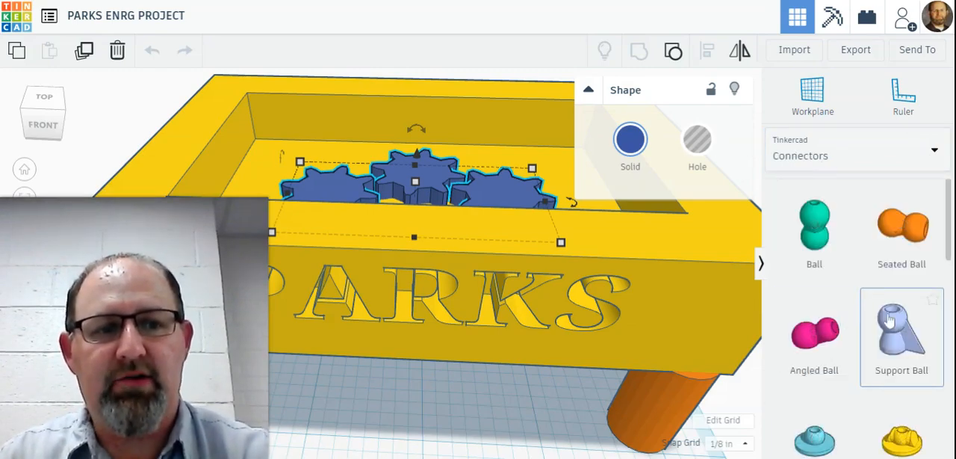
pyautogui.scroll(-4, 863, 331)
pyautogui.scroll(-2, 862, 336)
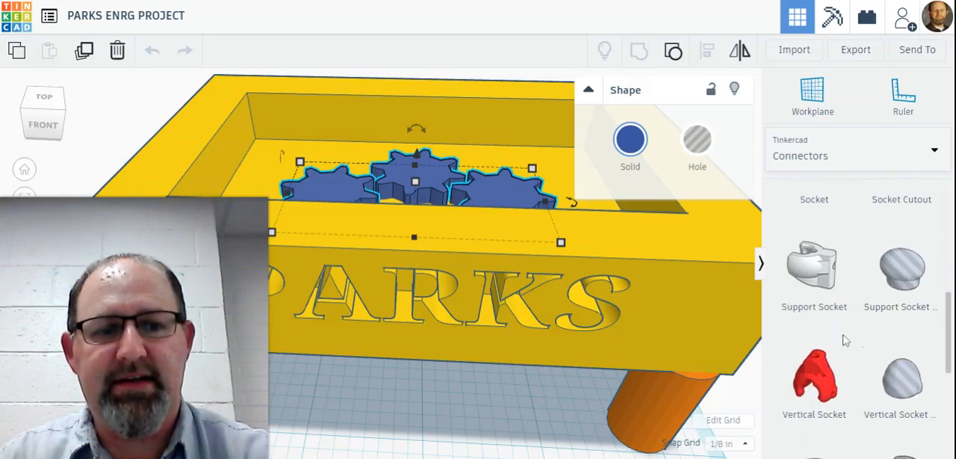
pyautogui.moveTo(821, 351); pyautogui.dragTo(590, 412)
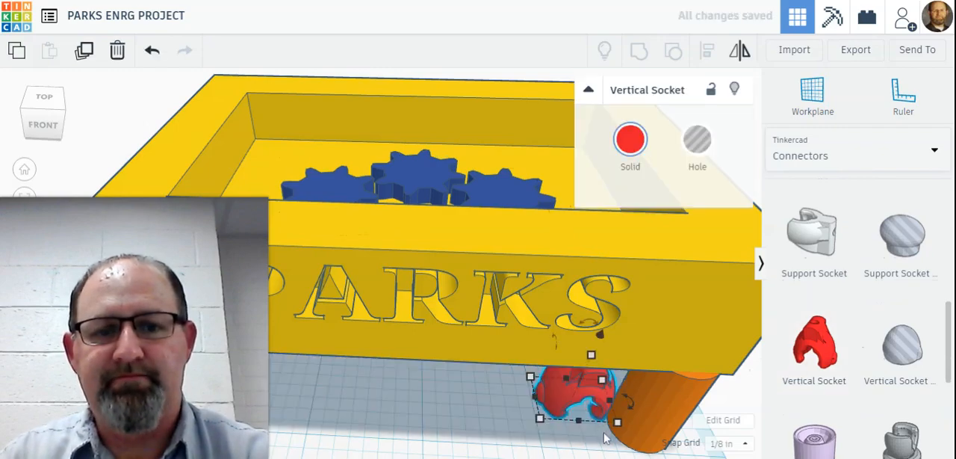
# Step: Raise the Vertical Socket about 5/8 in off the workplane to the underside of the box, beside the front orange leg
pyautogui.scroll(-1, 523, 415)
pyautogui.scroll(-5, 522, 411)
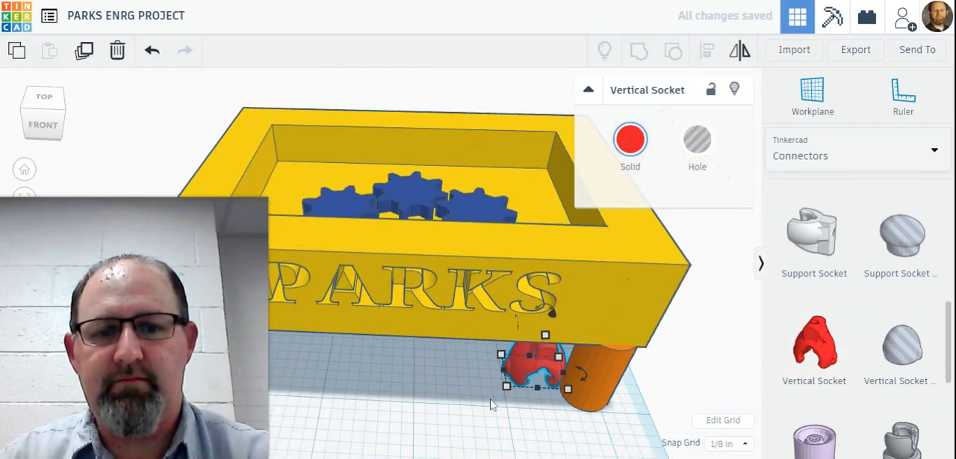
pyautogui.moveTo(546, 392); pyautogui.dragTo(516, 342, button='right')
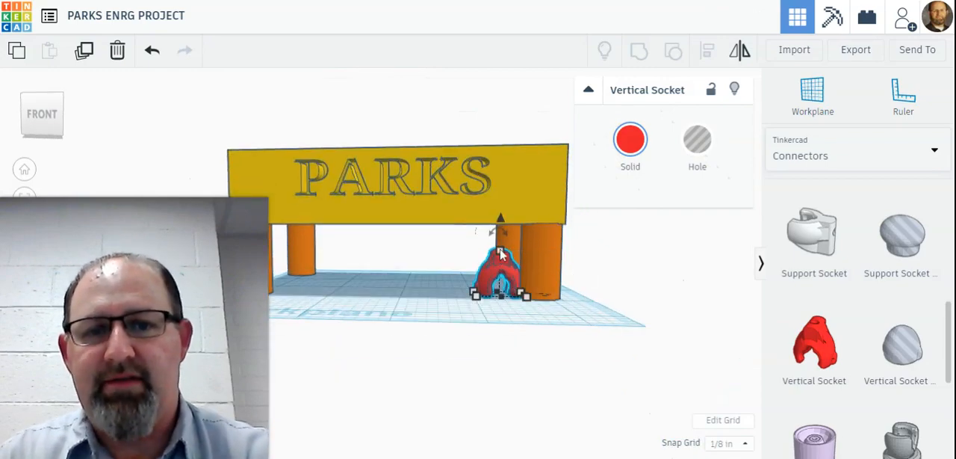
pyautogui.moveTo(504, 214)
pyautogui.mouseDown()
pyautogui.moveTo(512, 191)
pyautogui.moveTo(508, 198)
pyautogui.mouseUp()
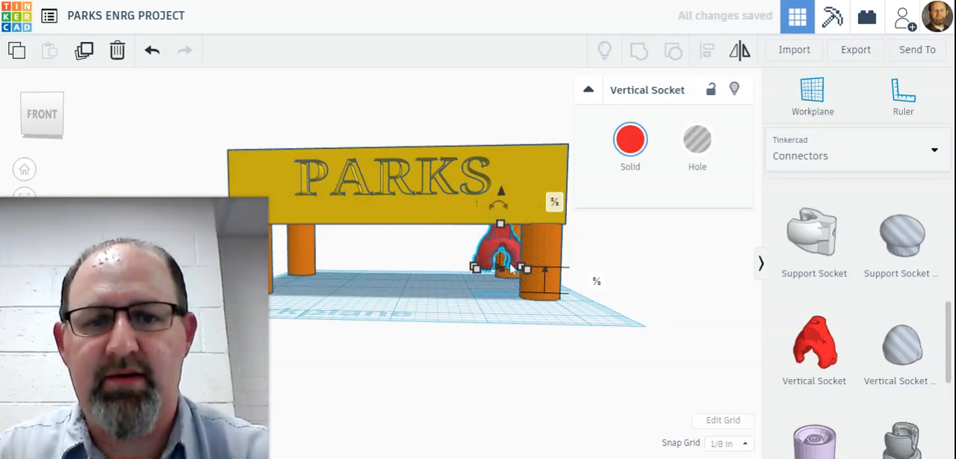
pyautogui.moveTo(475, 294); pyautogui.dragTo(486, 311, button='right')
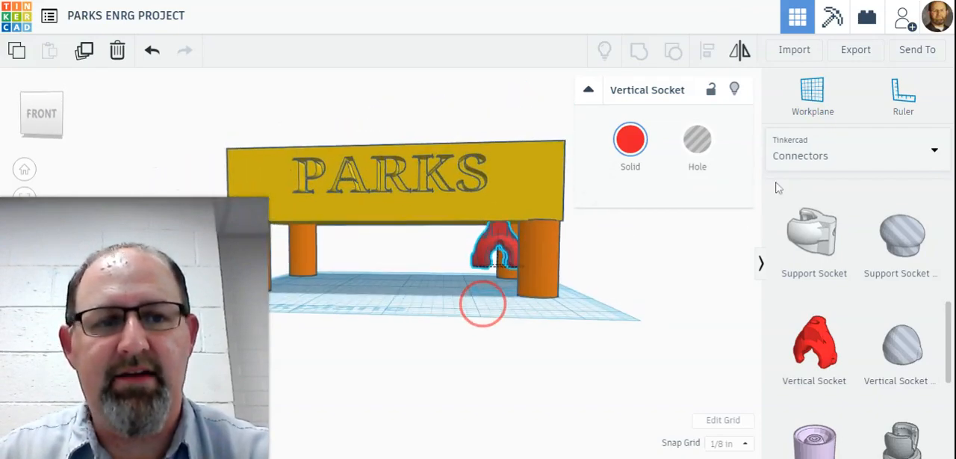
# Step: Add a Ball Handle from the Connectors library to the workplane beneath the Vertical Socket
pyautogui.scroll(-2, 859, 321)
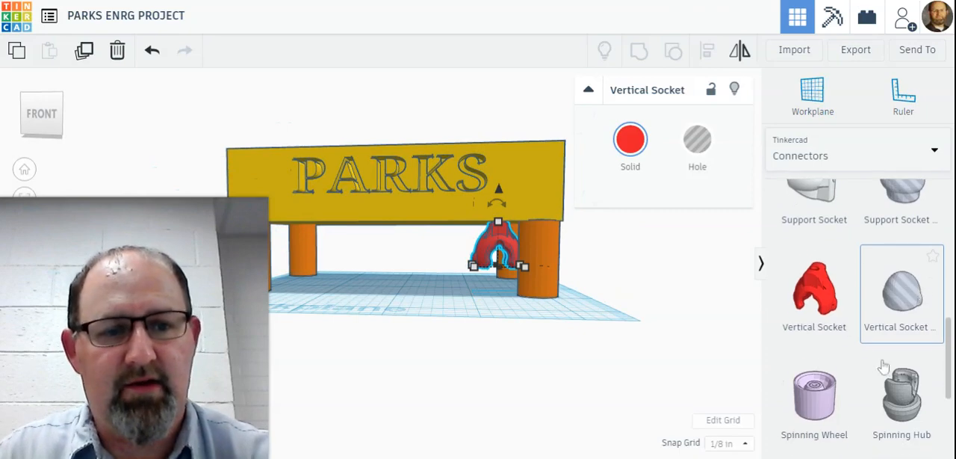
pyautogui.scroll(-3, 888, 381)
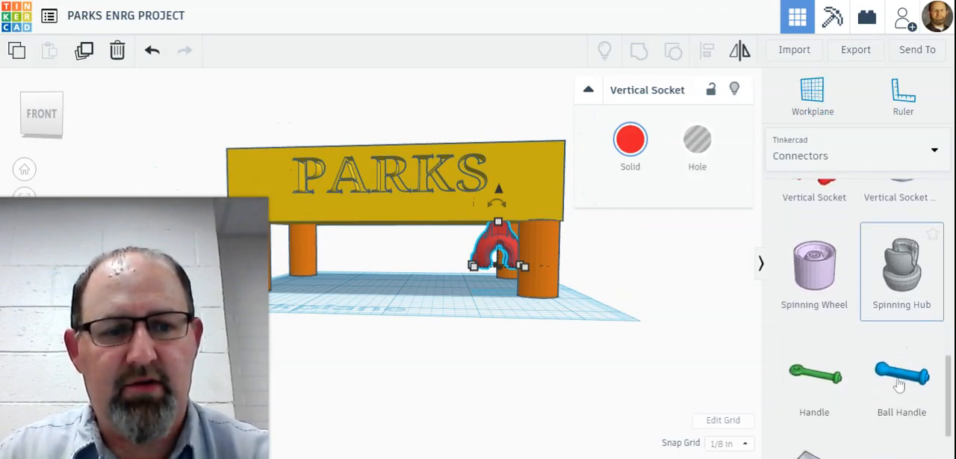
pyautogui.scroll(-2, 903, 381)
pyautogui.scroll(1, 896, 329)
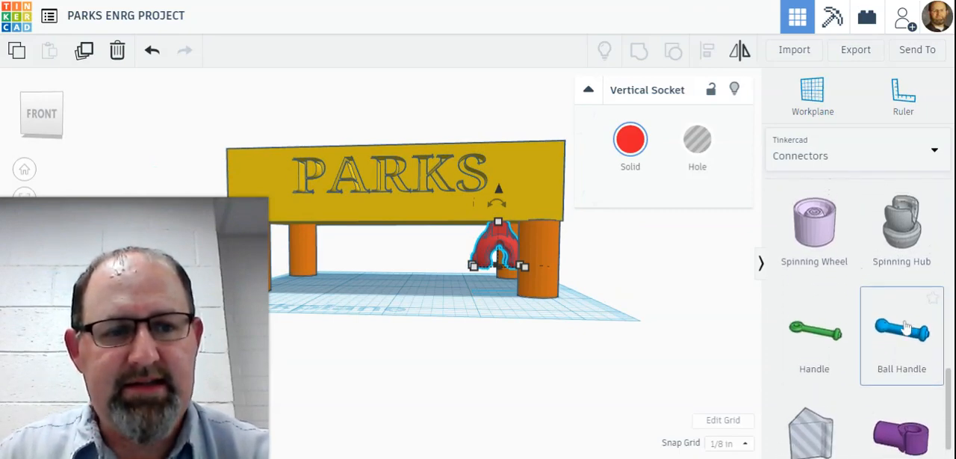
pyautogui.scroll(-1, 899, 339)
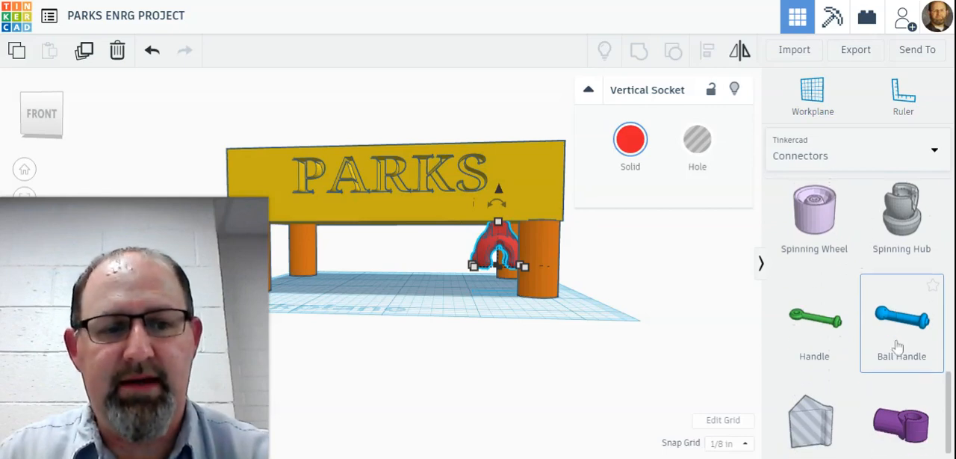
pyautogui.scroll(1, 897, 346)
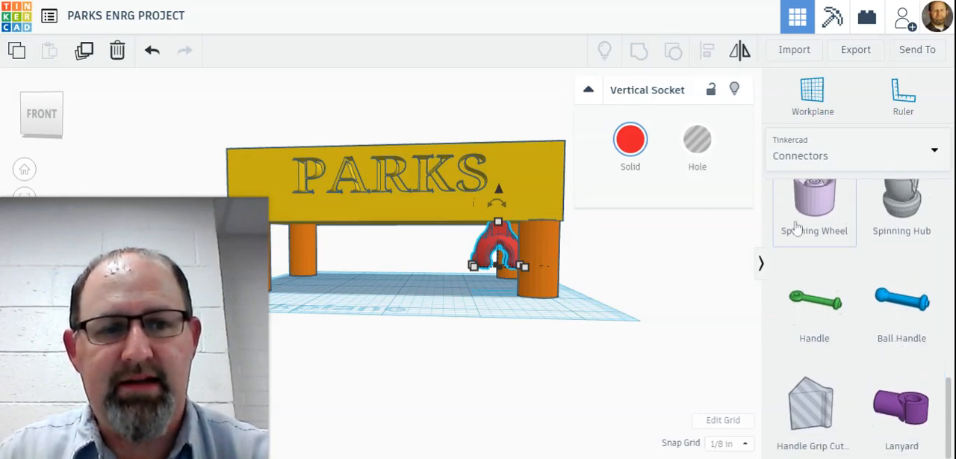
pyautogui.moveTo(906, 306); pyautogui.dragTo(500, 301)
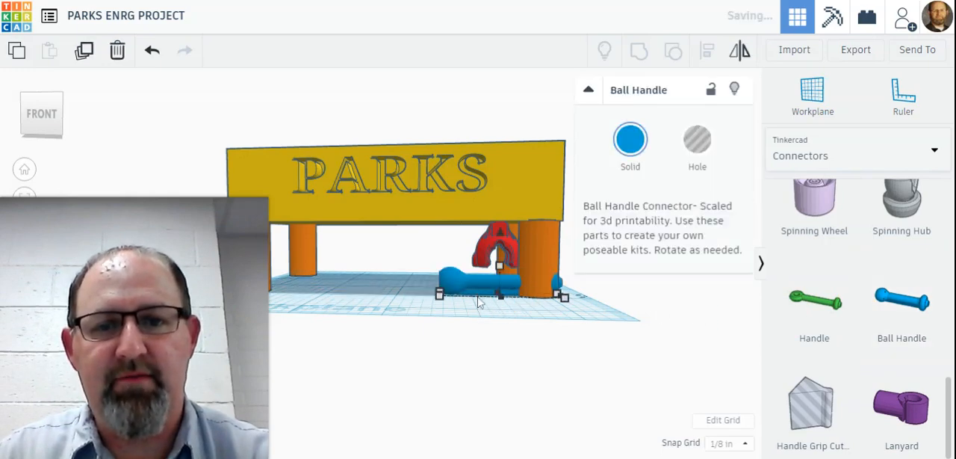
pyautogui.moveTo(469, 320); pyautogui.dragTo(438, 303, button='right')
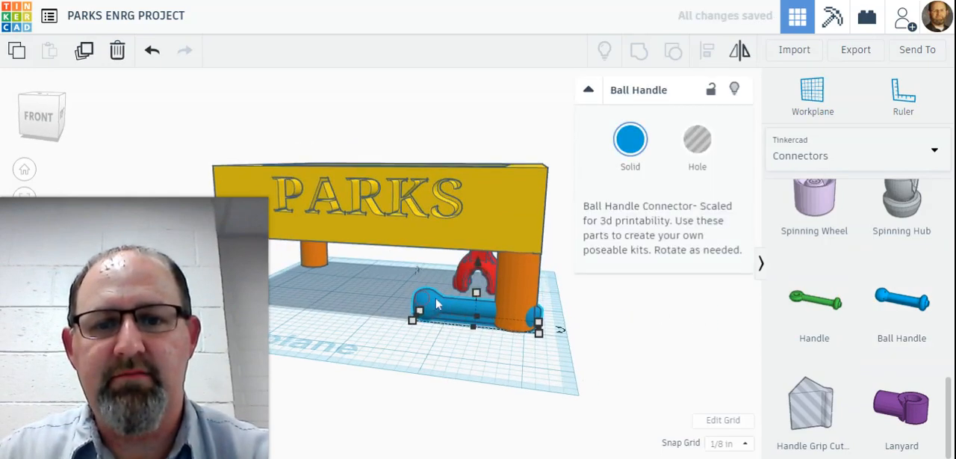
# Step: Delete the blue Ball Handle and the red Vertical Socket from beneath the box
pyautogui.moveTo(415, 305)
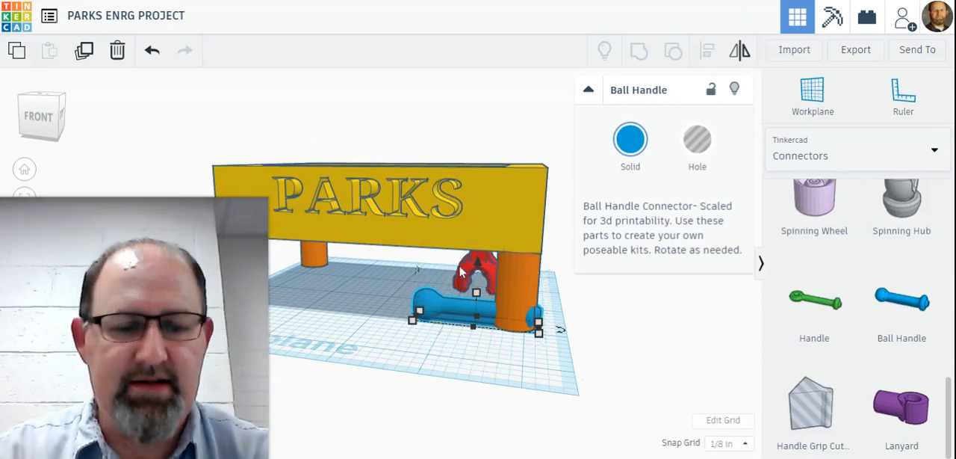
pyautogui.press('Delete')
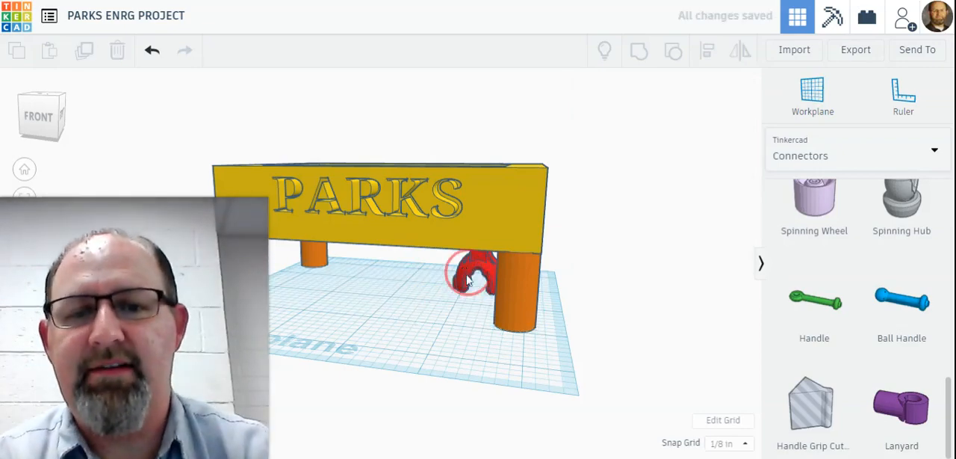
pyautogui.click(460, 288)
pyautogui.press('Delete')
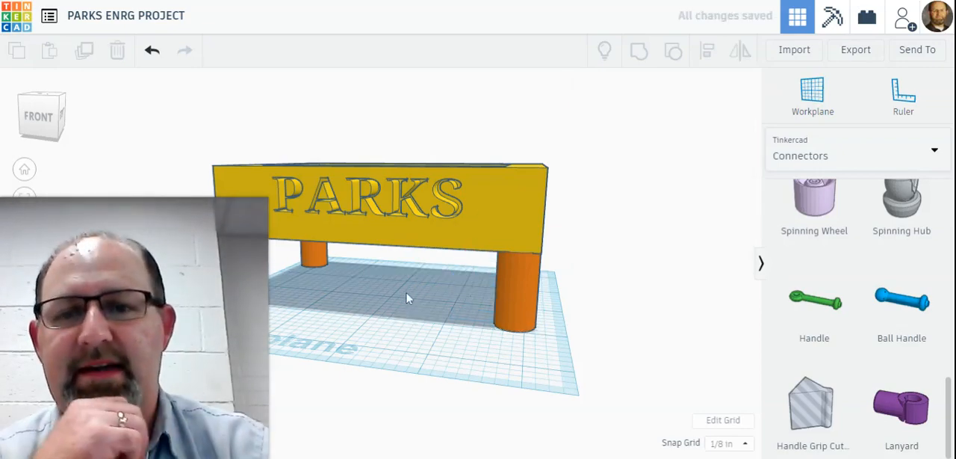
# Step: View the box from above and look through pages 1 and 4 of all the shape generators
pyautogui.moveTo(452, 316); pyautogui.dragTo(460, 341, button='right')
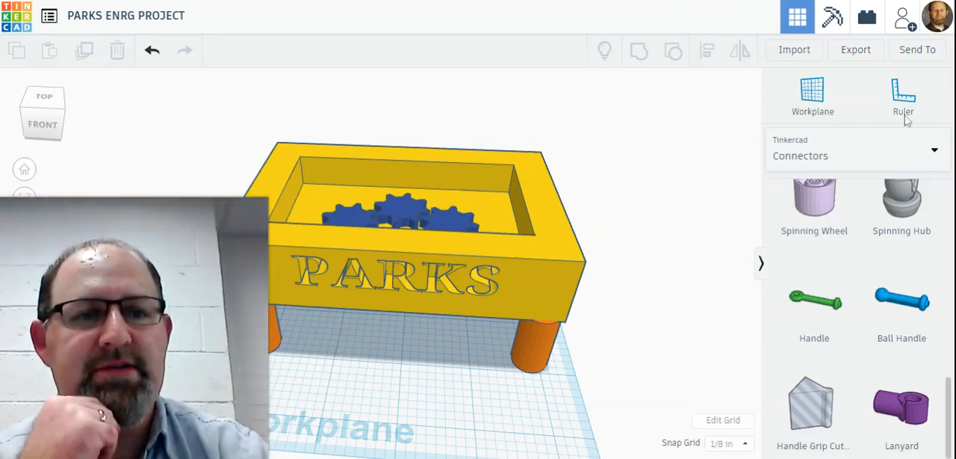
pyautogui.click(935, 151)
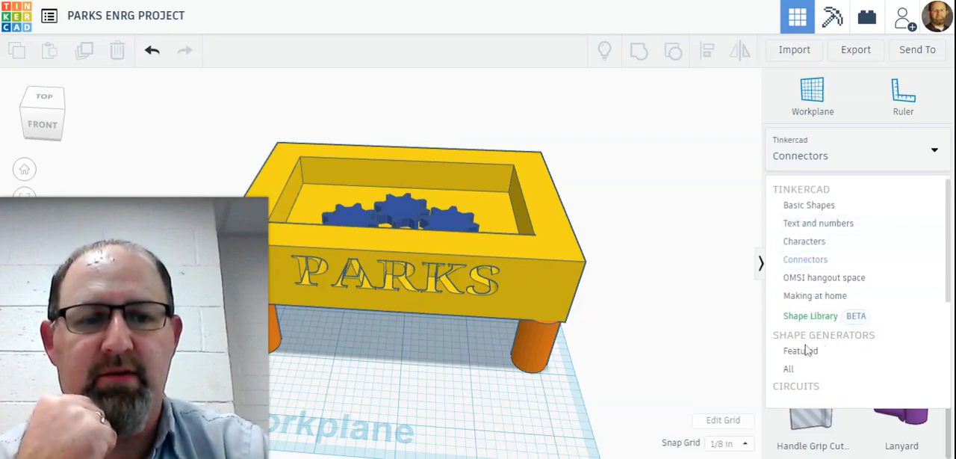
pyautogui.click(796, 371)
pyautogui.click(795, 370)
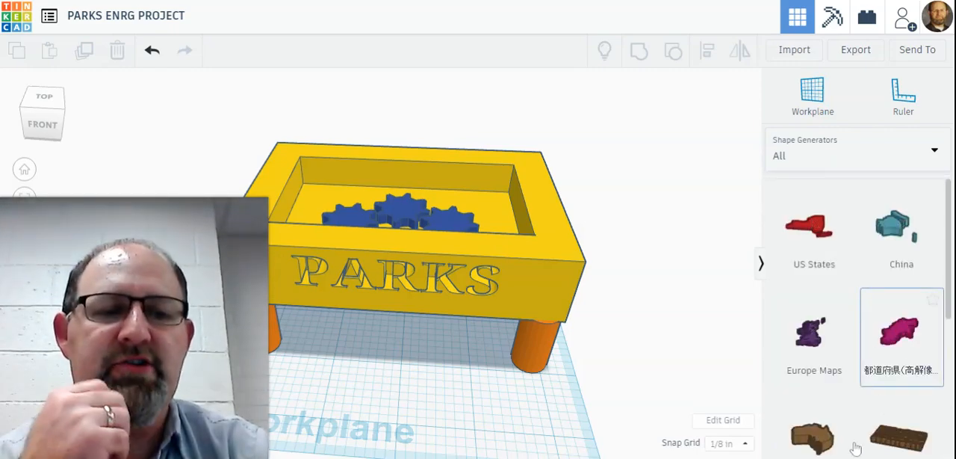
pyautogui.scroll(-2, 913, 369)
pyautogui.scroll(-6, 913, 369)
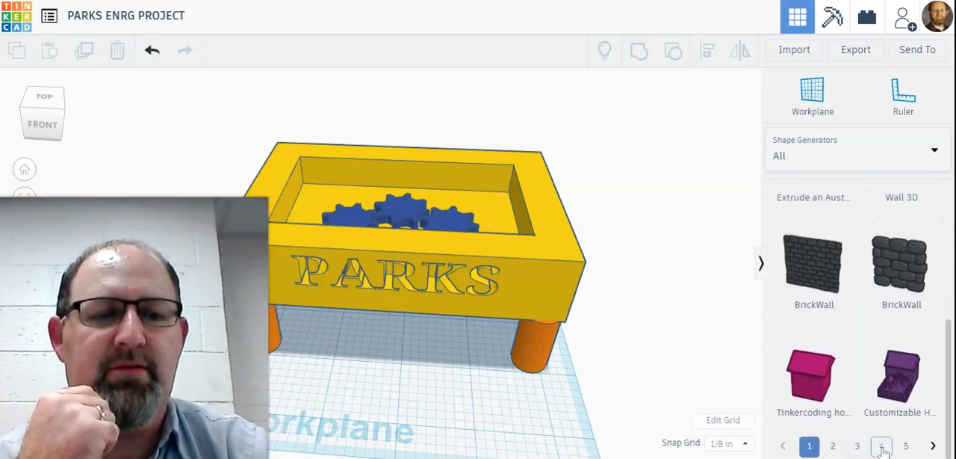
pyautogui.click(880, 433)
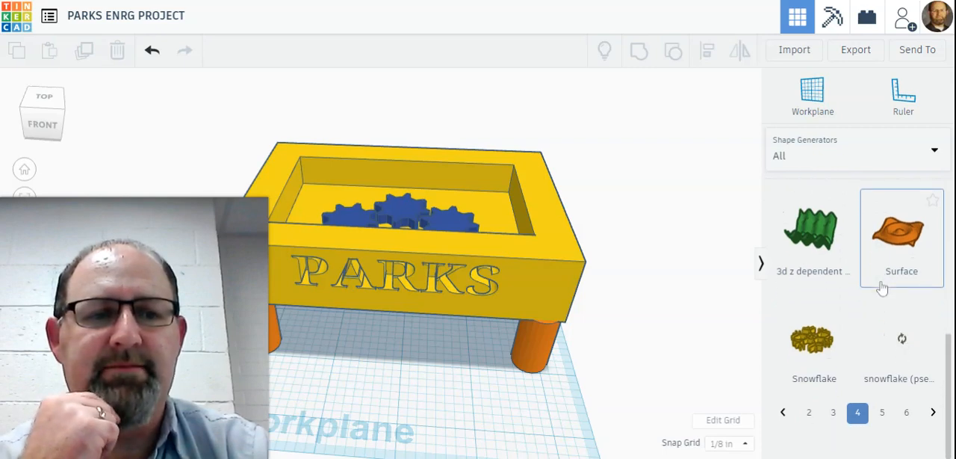
pyautogui.scroll(3, 882, 292)
pyautogui.scroll(1, 883, 296)
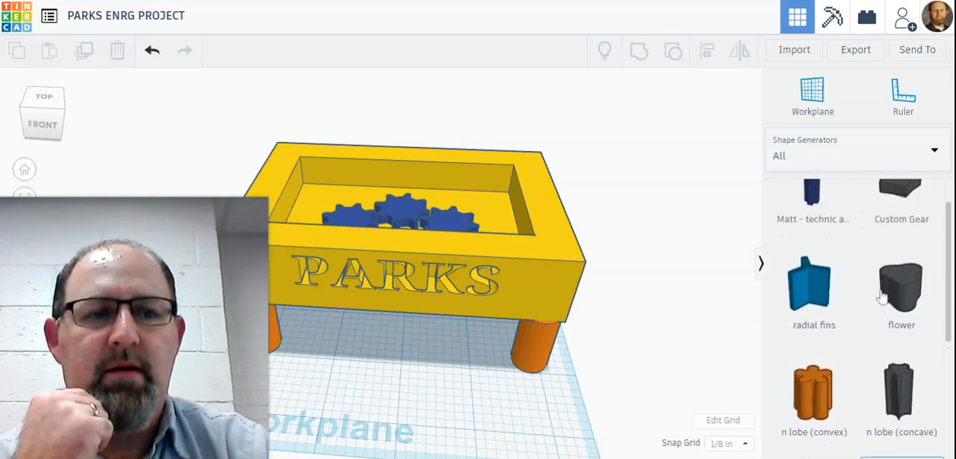
pyautogui.scroll(-4, 883, 297)
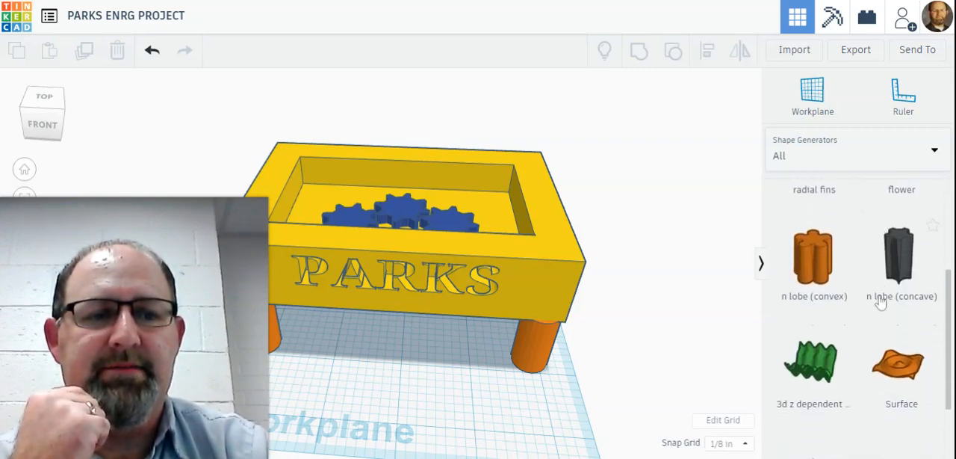
# Step: Examine the wheel, tire and gear generators on page 3 of all the shape generators
pyautogui.click(835, 444)
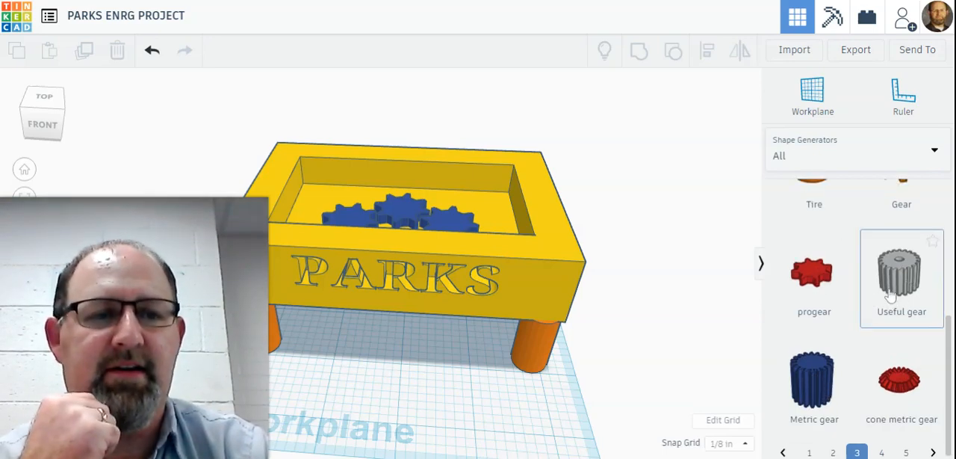
pyautogui.scroll(3, 910, 273)
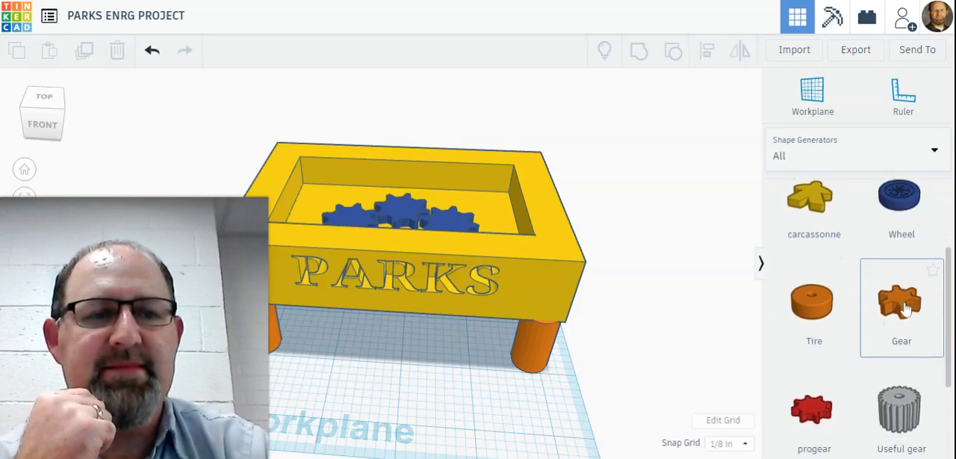
pyautogui.scroll(2, 910, 308)
pyautogui.scroll(-3, 905, 310)
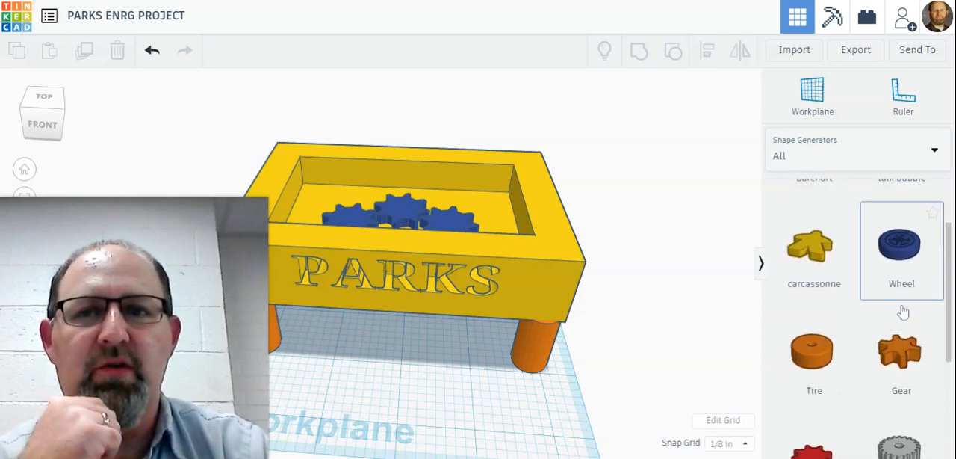
pyautogui.scroll(-2, 889, 351)
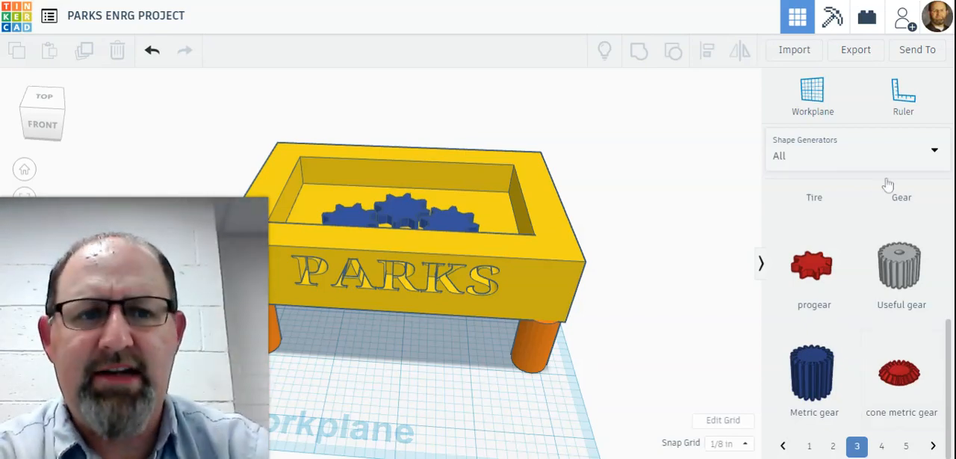
# Step: Open the list of shape library categories
pyautogui.click(916, 149)
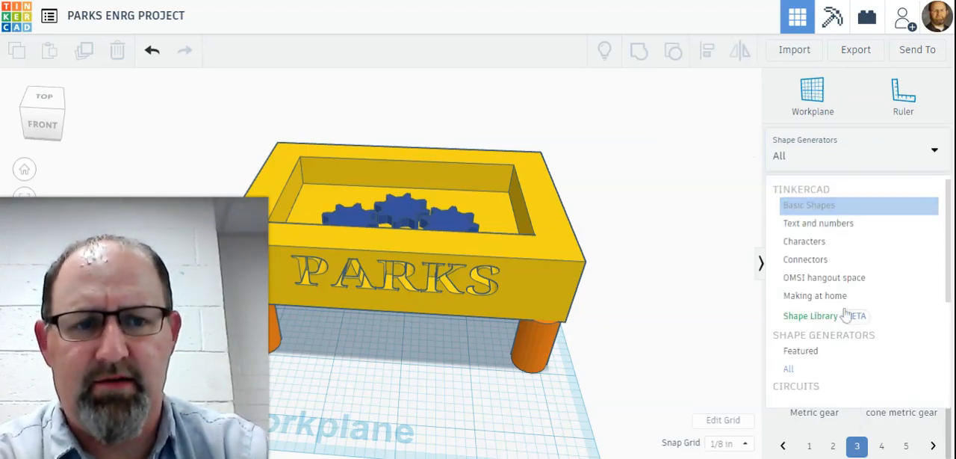